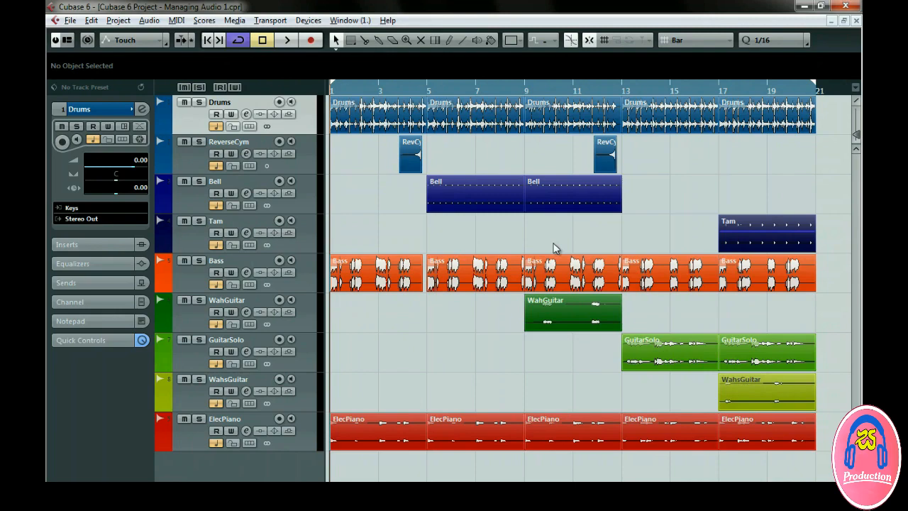
Open the Project Colors editor, close it unchanged, then bring up the File menu
click(511, 40)
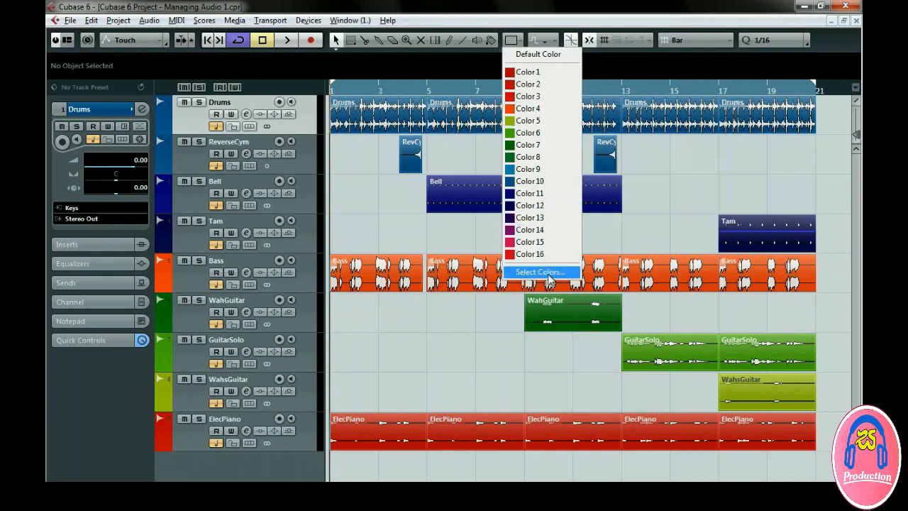
click(572, 278)
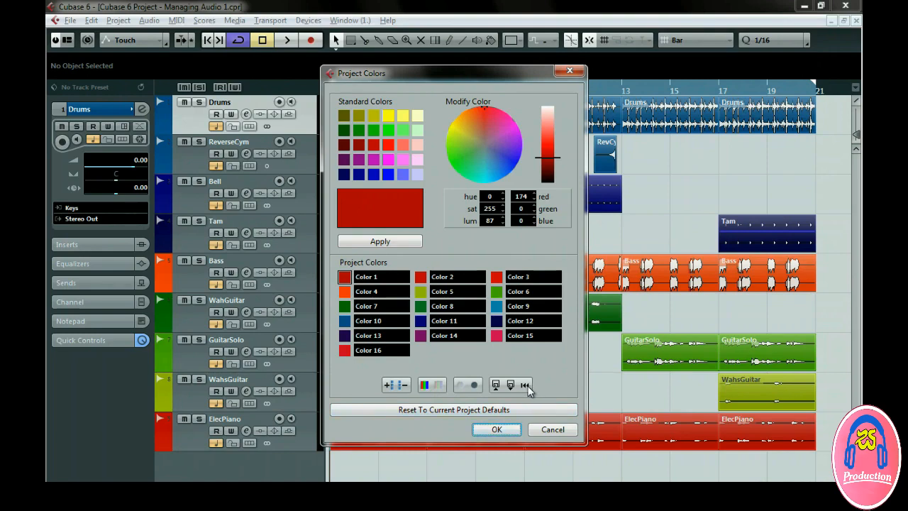
click(553, 429)
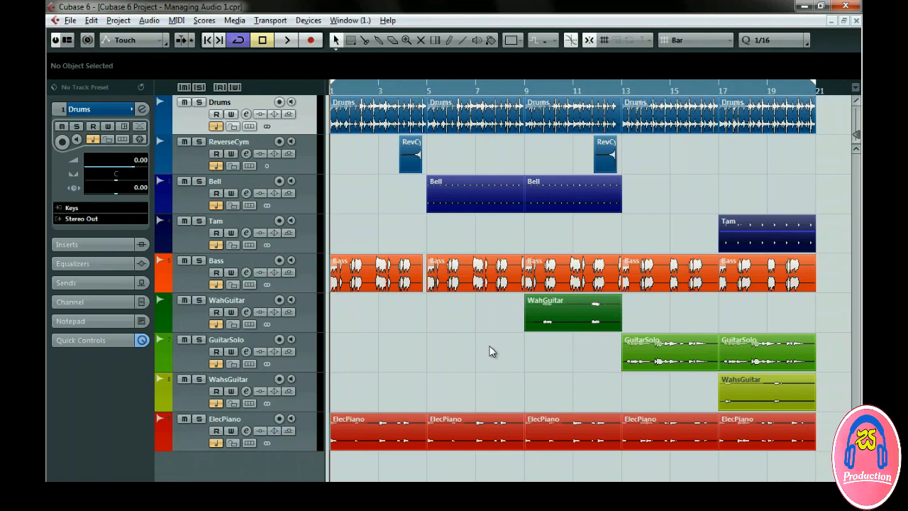
click(70, 20)
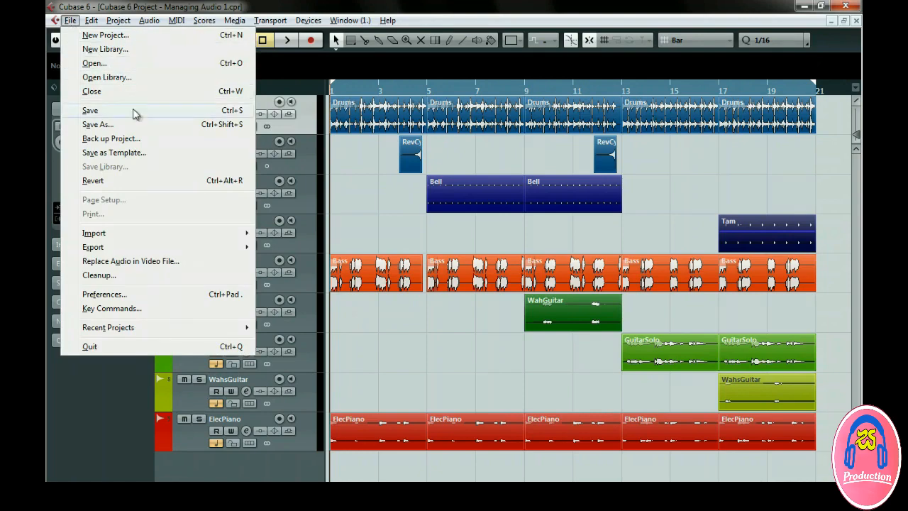
Back up the project to a new Desktop folder named 'Managing Audio Safety Copy'
click(158, 140)
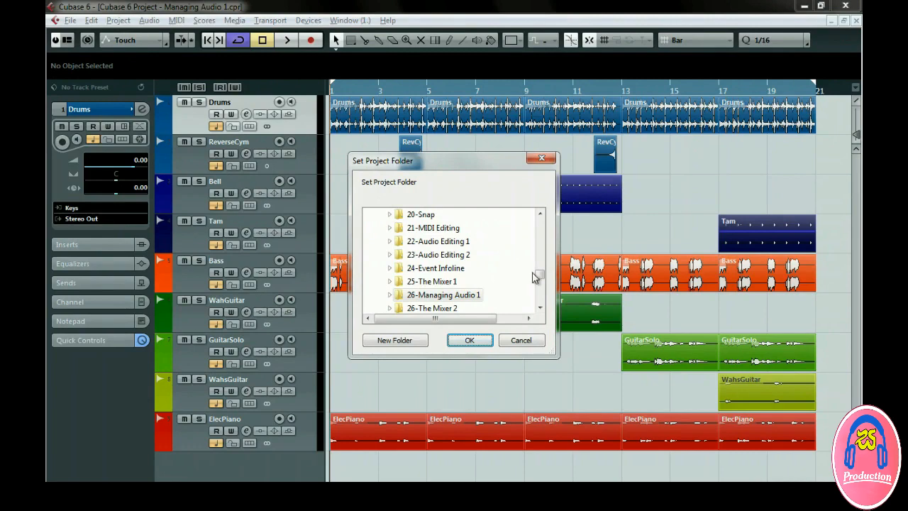
drag(540, 274, 539, 218)
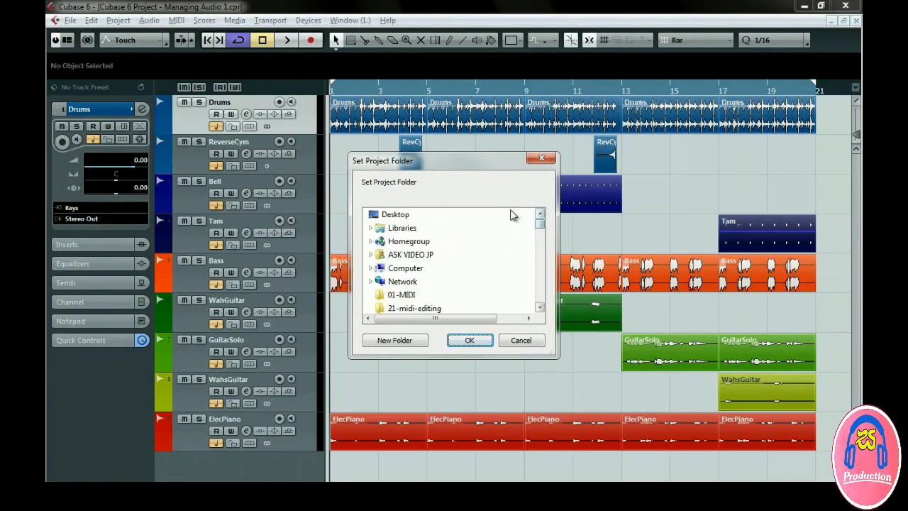
click(396, 215)
click(417, 341)
text(Managing Audio Safety Copy)
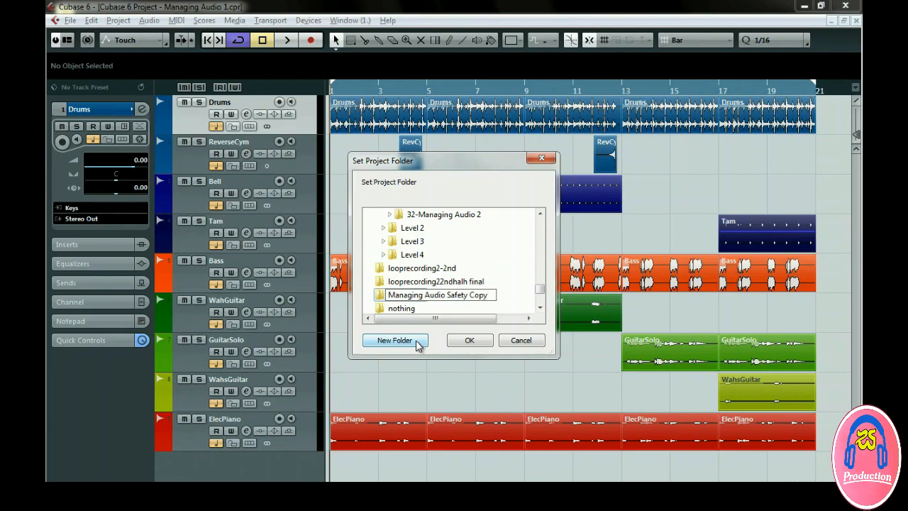
click(468, 342)
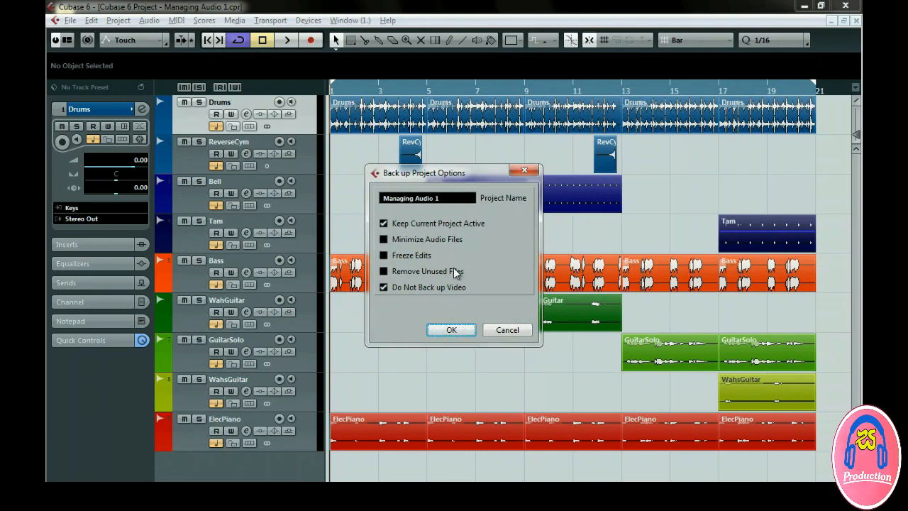
Leave every backup option unchecked, including Keep Current Project Active, and start the backup
click(387, 227)
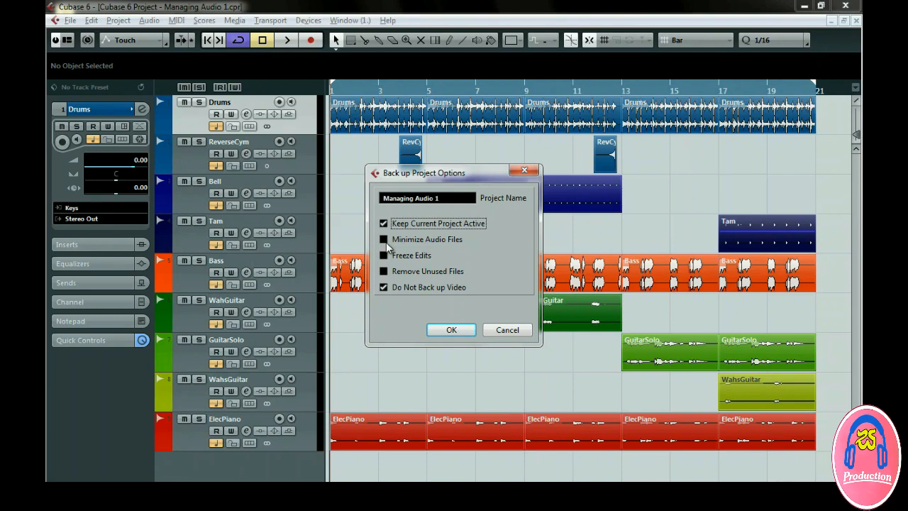
click(385, 240)
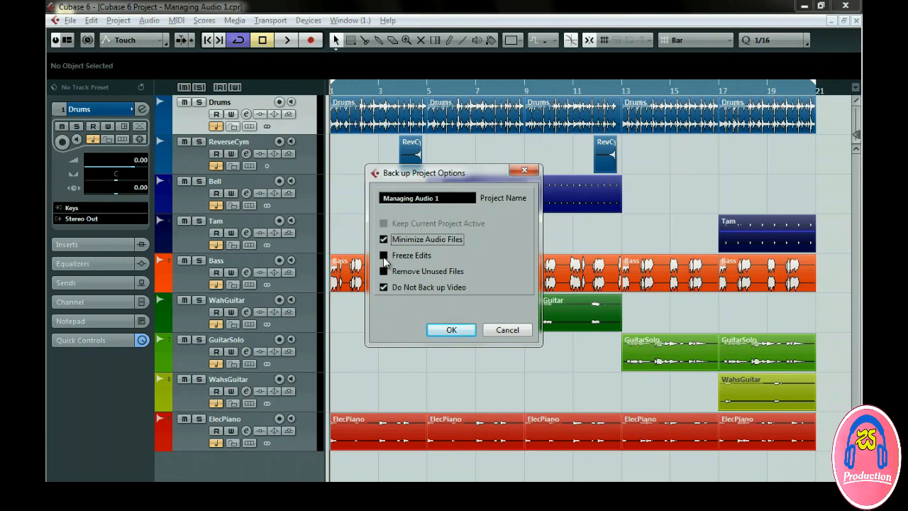
click(383, 256)
click(383, 271)
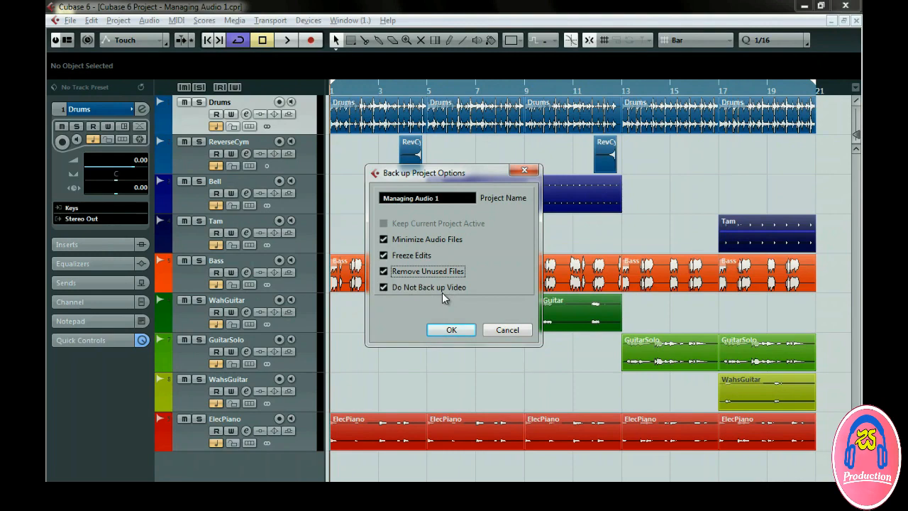
click(385, 288)
click(384, 271)
click(384, 256)
click(384, 239)
click(384, 224)
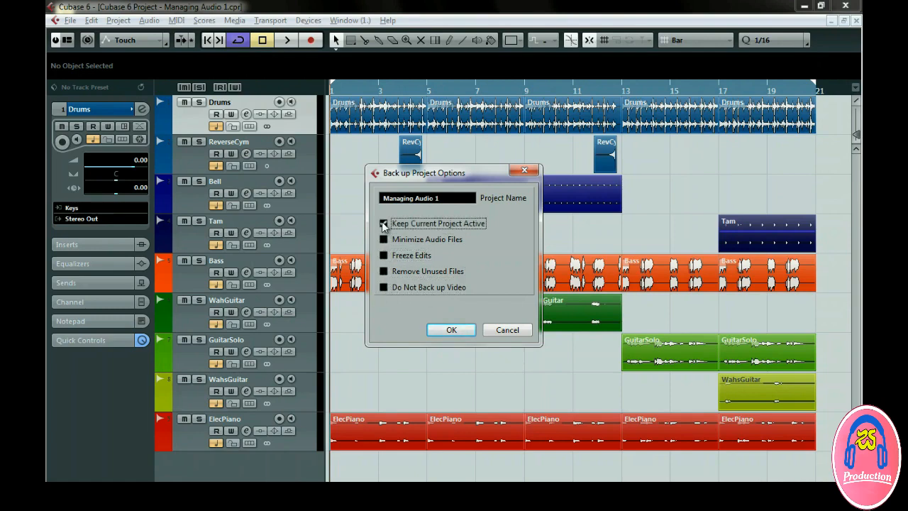
click(444, 327)
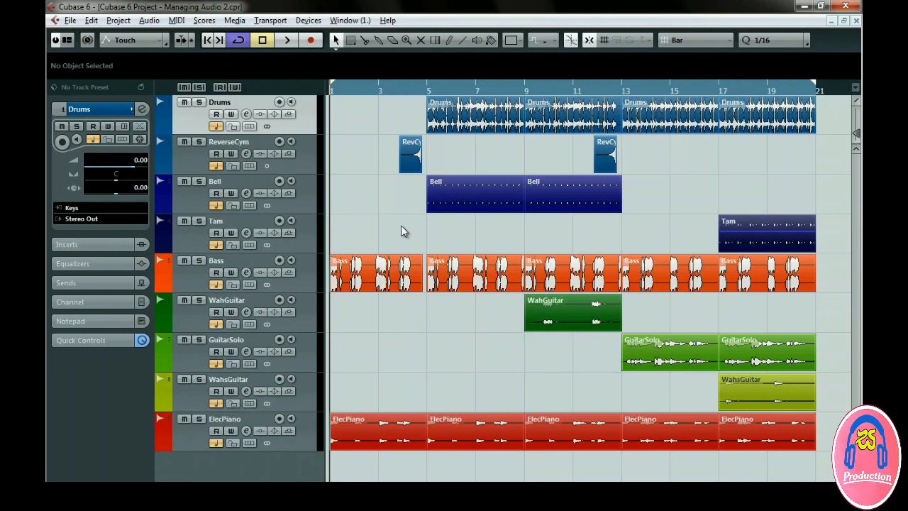
key(ctrl+comma)
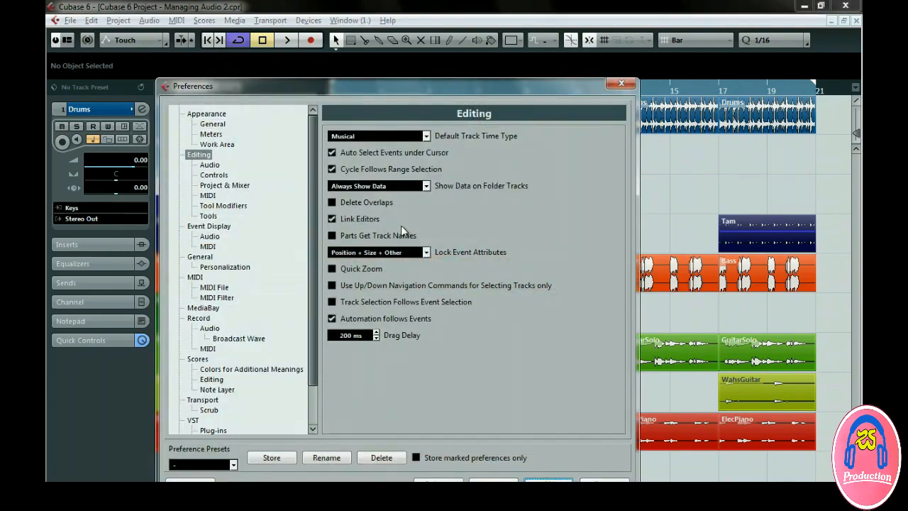
click(210, 165)
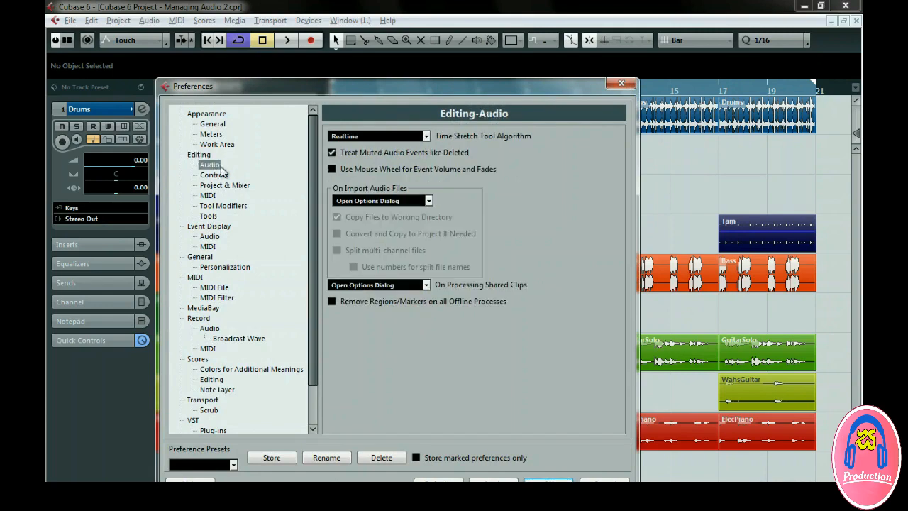
click(424, 202)
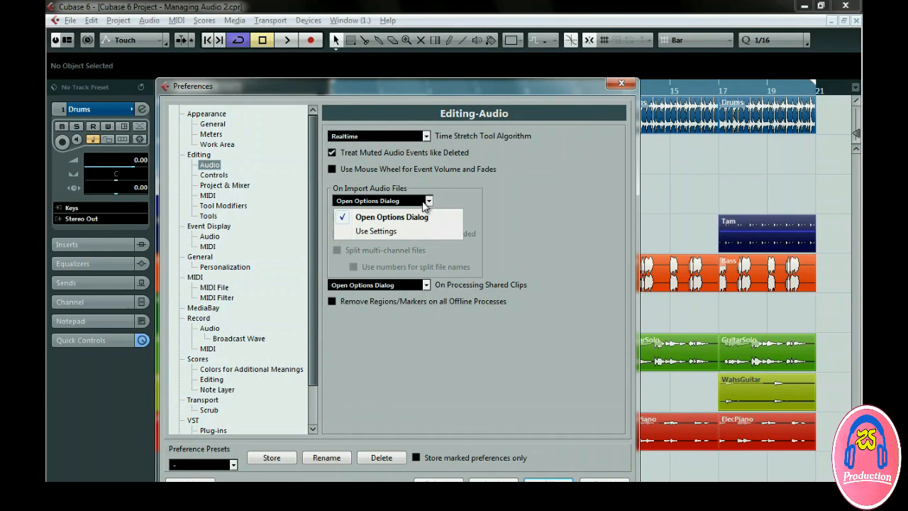
click(435, 217)
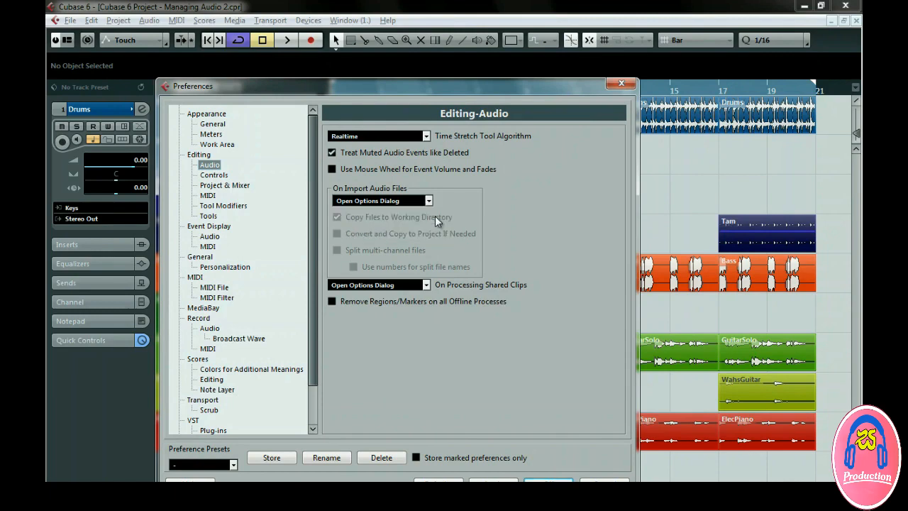
click(547, 480)
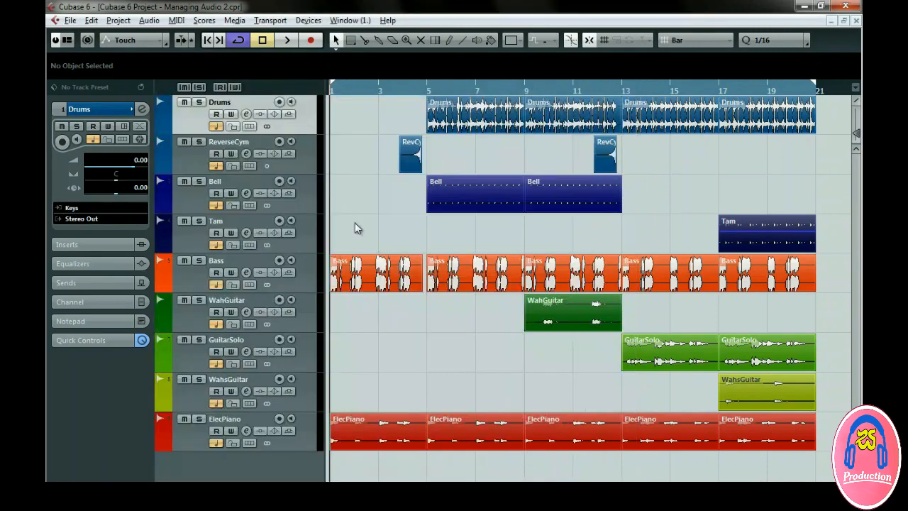
Open the Pool and import the audio files from the project's Audio folder
click(119, 20)
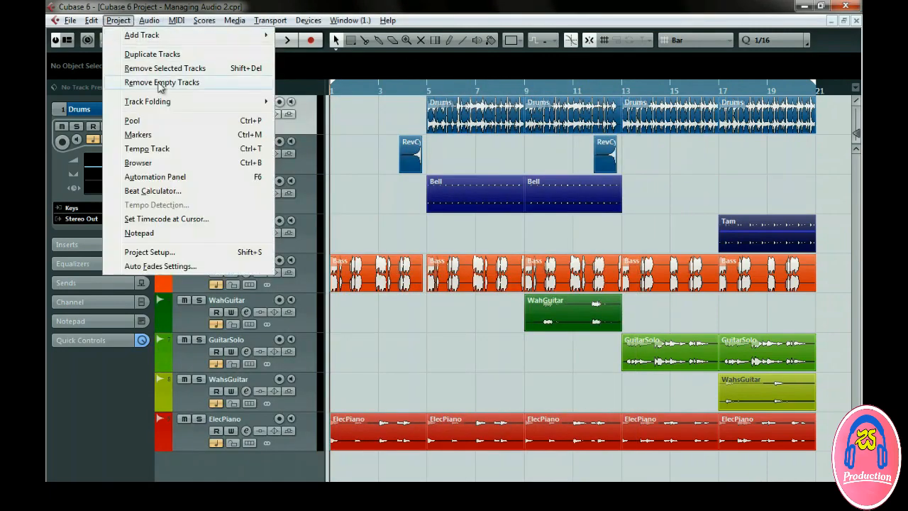
click(201, 123)
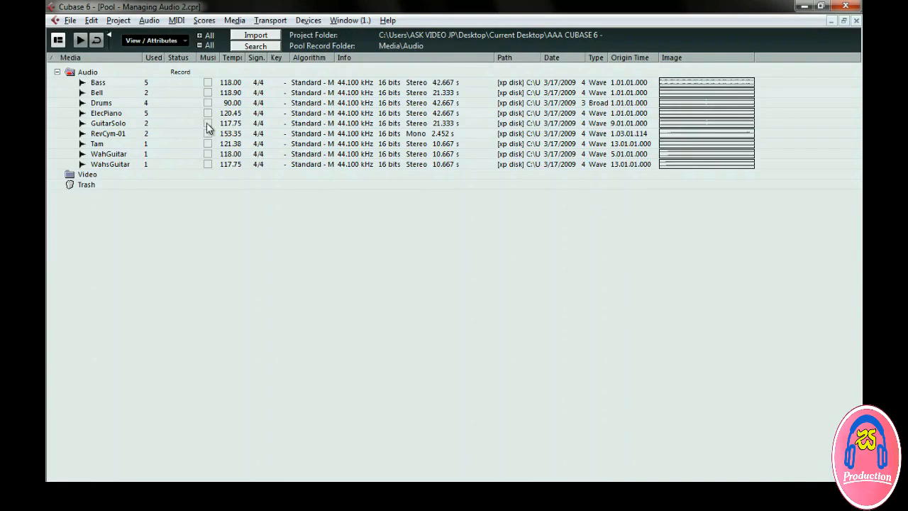
click(256, 35)
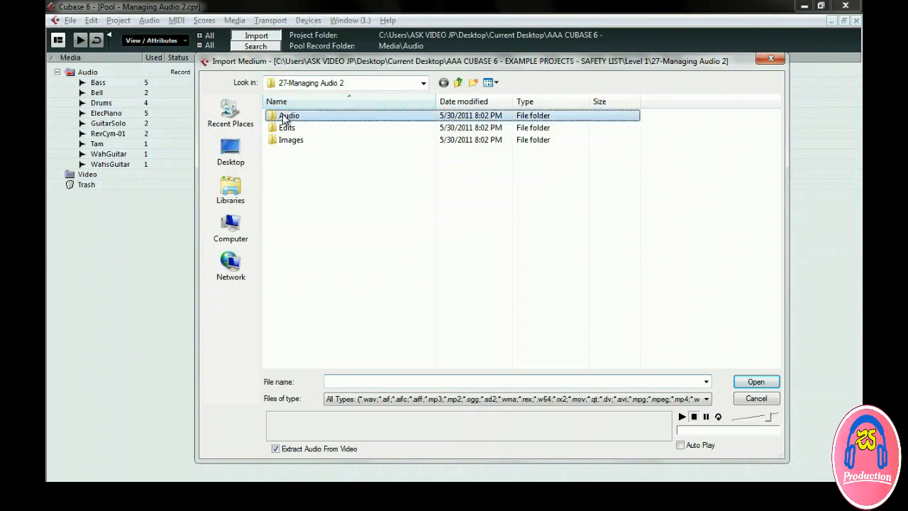
double_click(284, 116)
drag(363, 117, 278, 243)
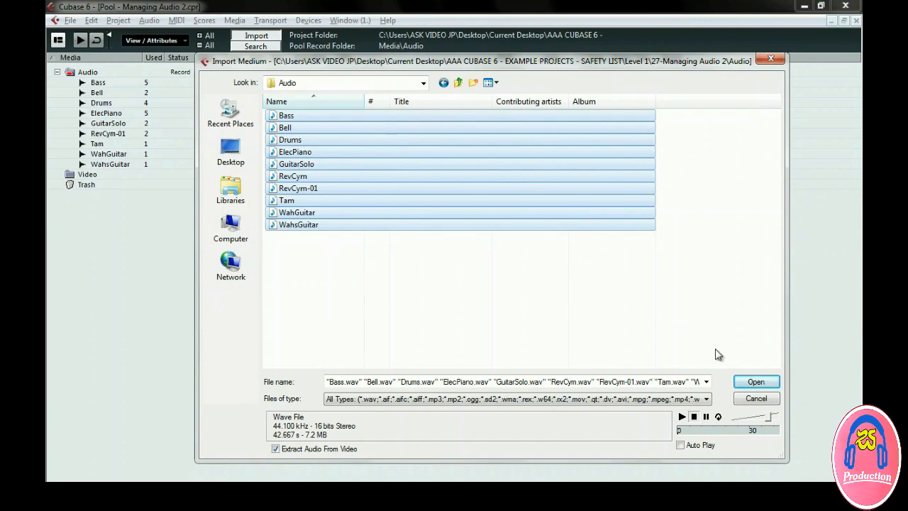
click(746, 382)
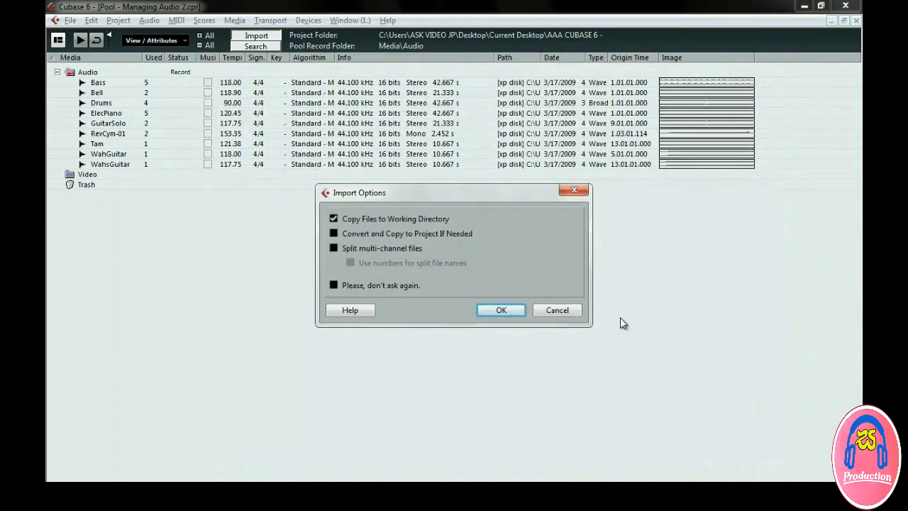
Set the Import Options and confirm them
click(332, 219)
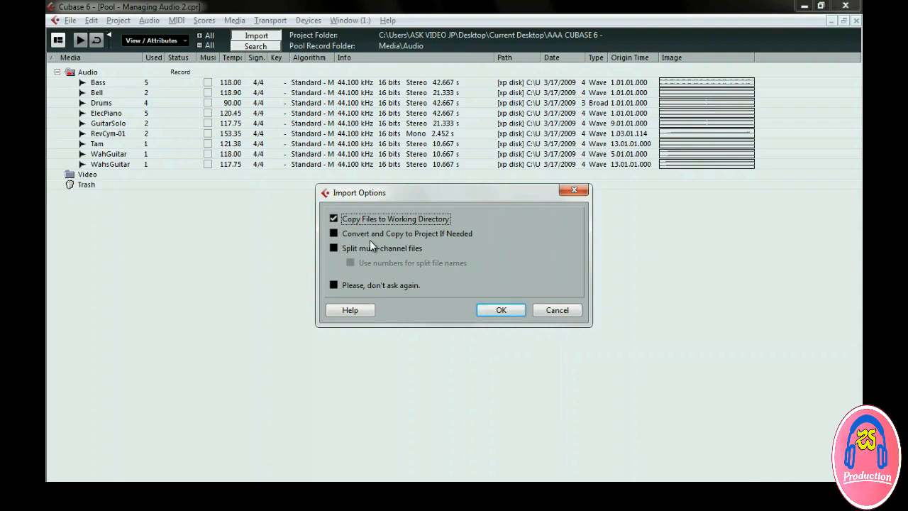
click(333, 284)
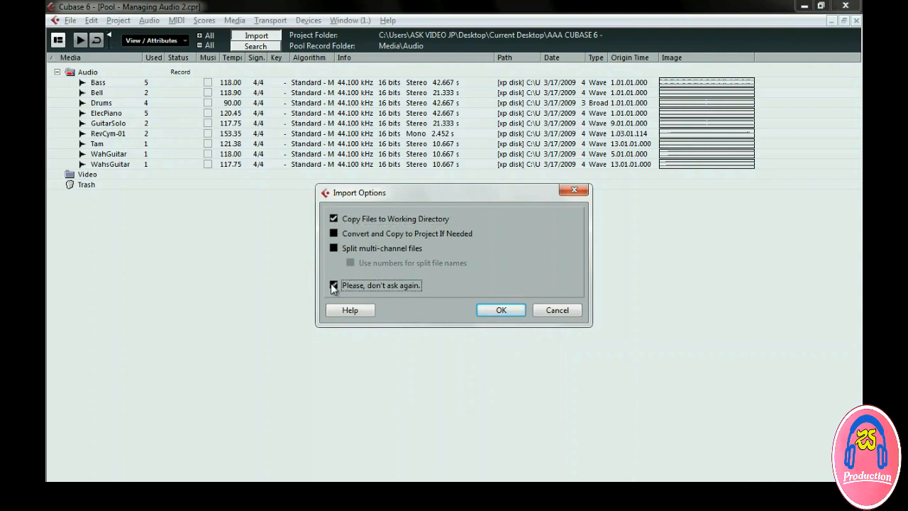
click(483, 307)
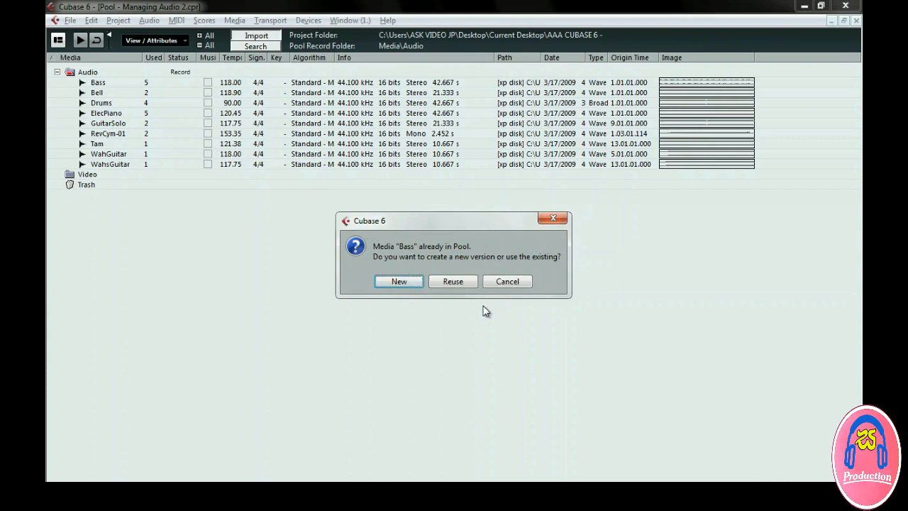
Reuse the existing Pool clips for Bass, Bell, Drums, ElecPiano, GuitarSolo, RevCym-01, Tam, WahGuitar, WahsGuitar
click(459, 283)
click(459, 284)
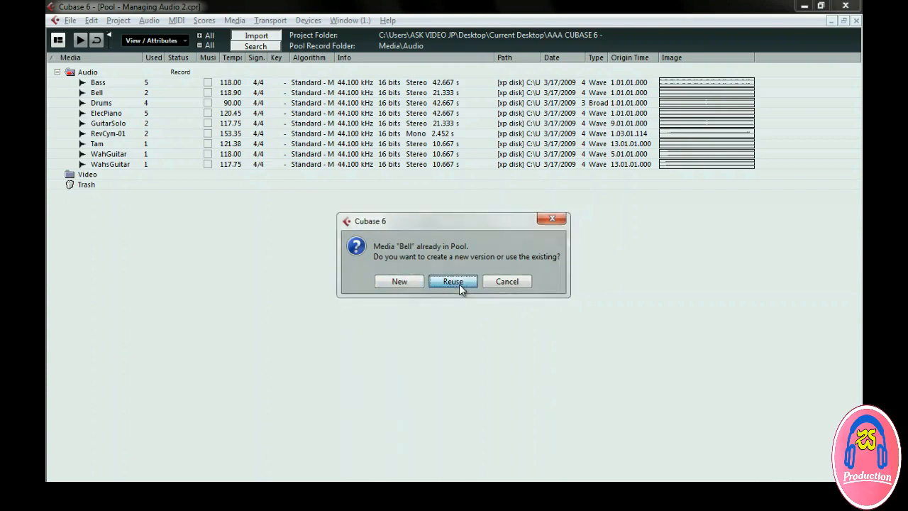
click(459, 284)
click(459, 283)
click(459, 284)
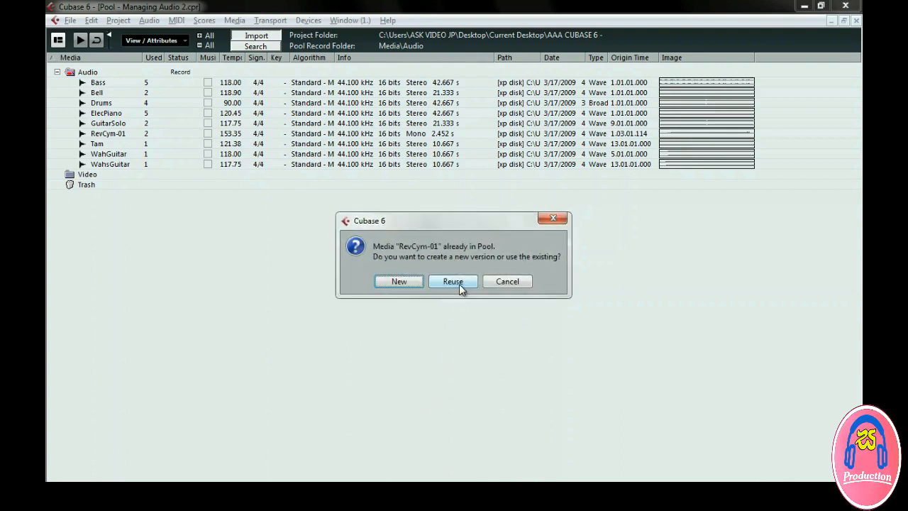
click(458, 284)
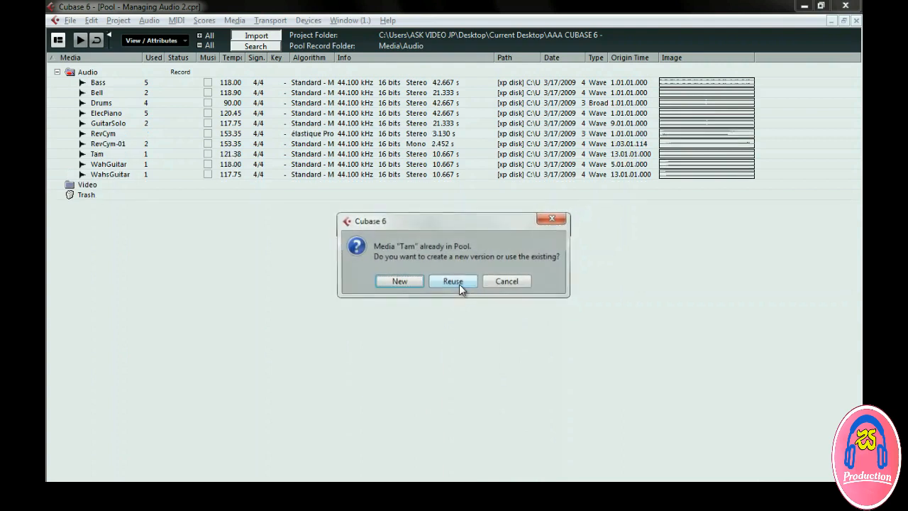
click(459, 284)
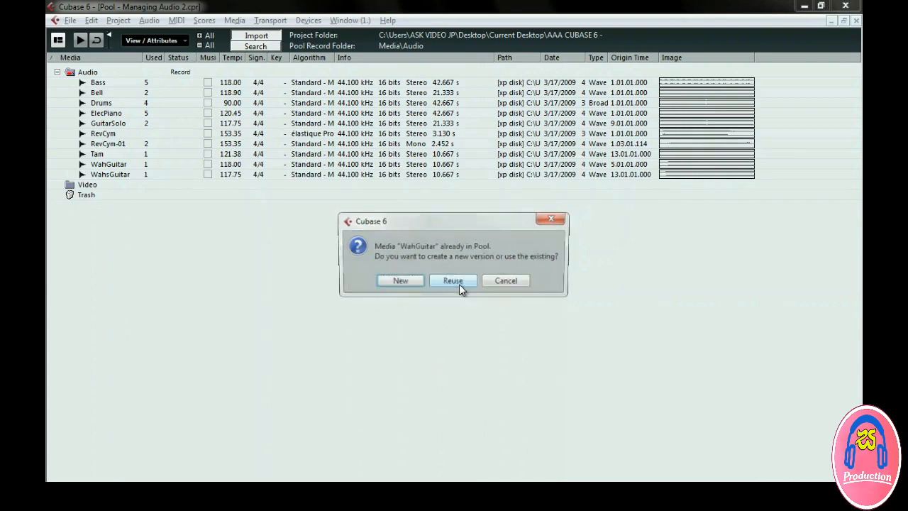
click(459, 284)
click(458, 283)
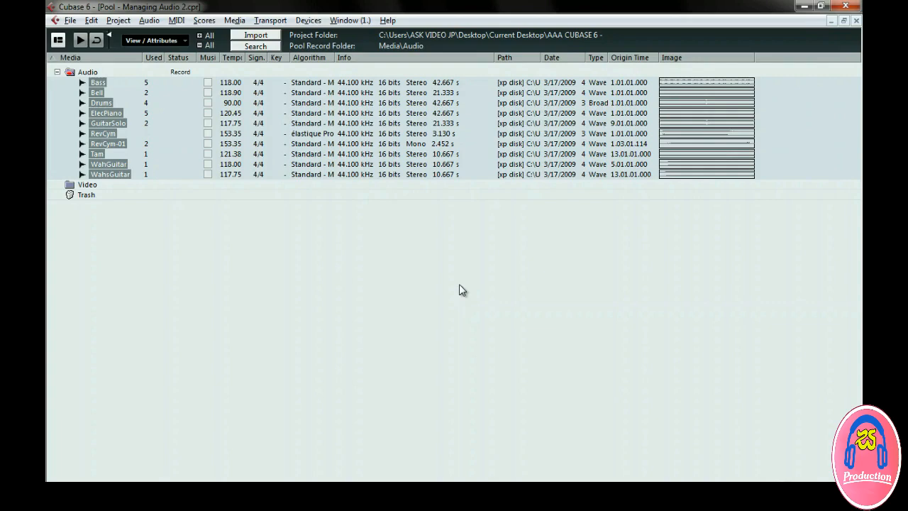
Run Prepare Archive on the Audio folder and acknowledge the ready-for-archive message
right_click(90, 75)
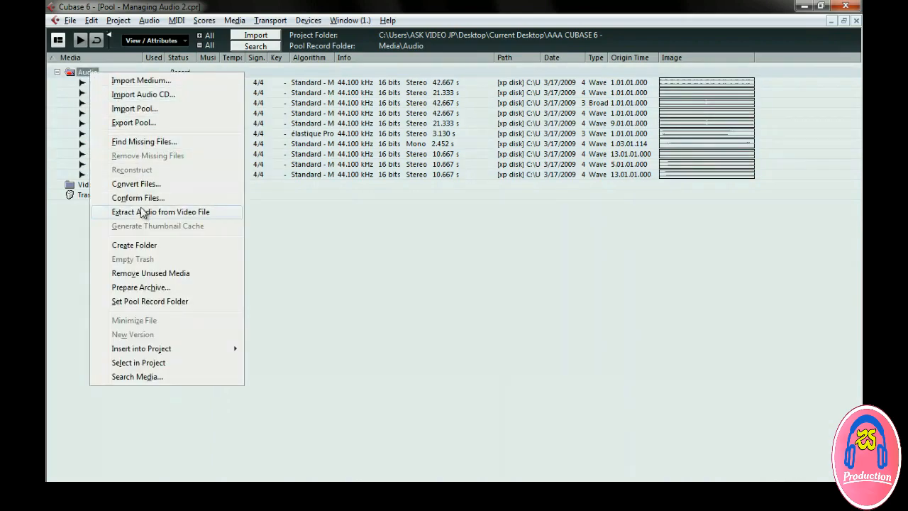
click(190, 289)
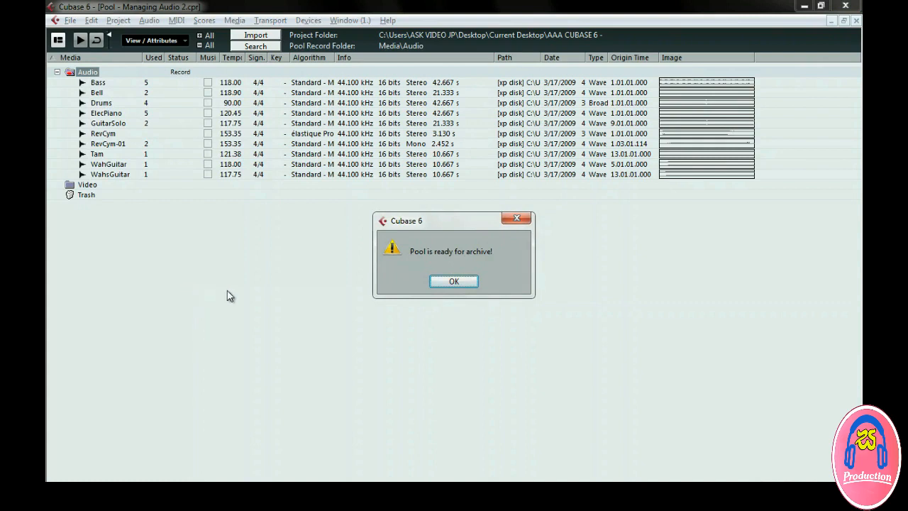
click(436, 281)
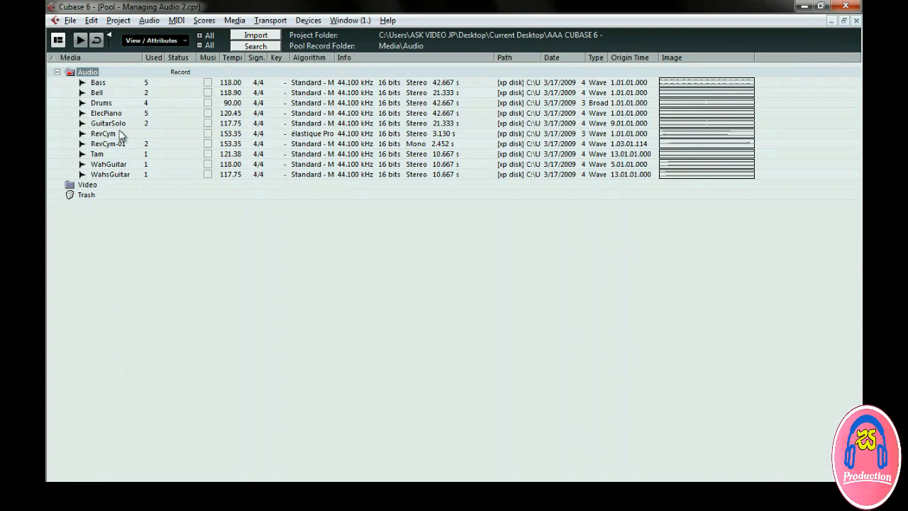
Remove unused media from the Audio folder, sending the RevCym clip to the Trash
right_click(93, 74)
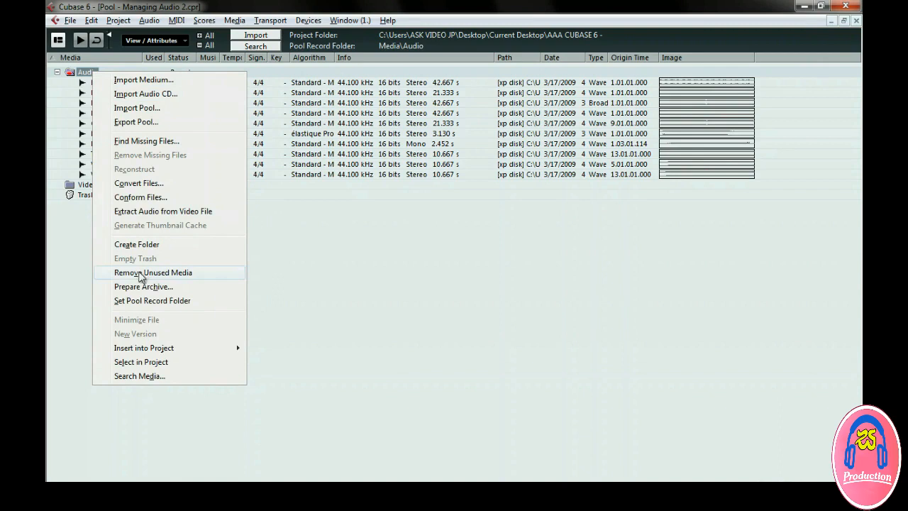
click(210, 277)
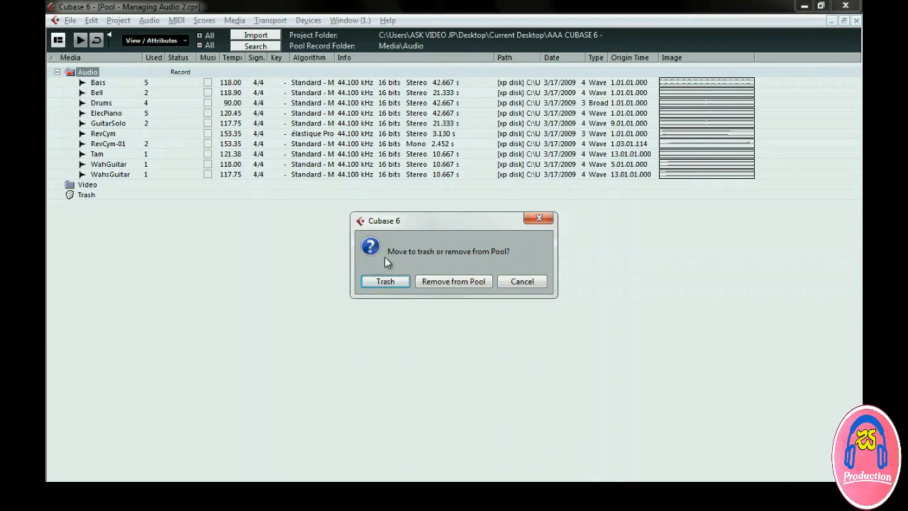
click(389, 282)
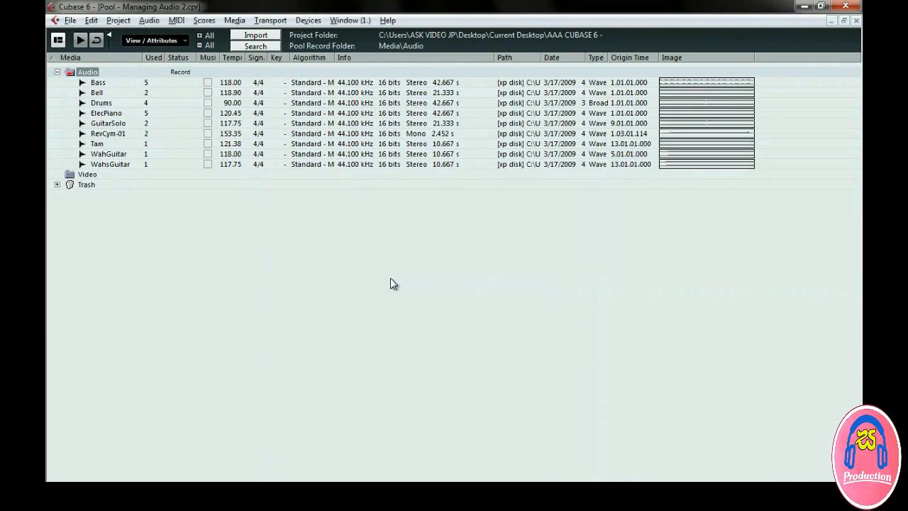
Empty the Pool Trash, erasing the discarded files from the hard disk
right_click(85, 186)
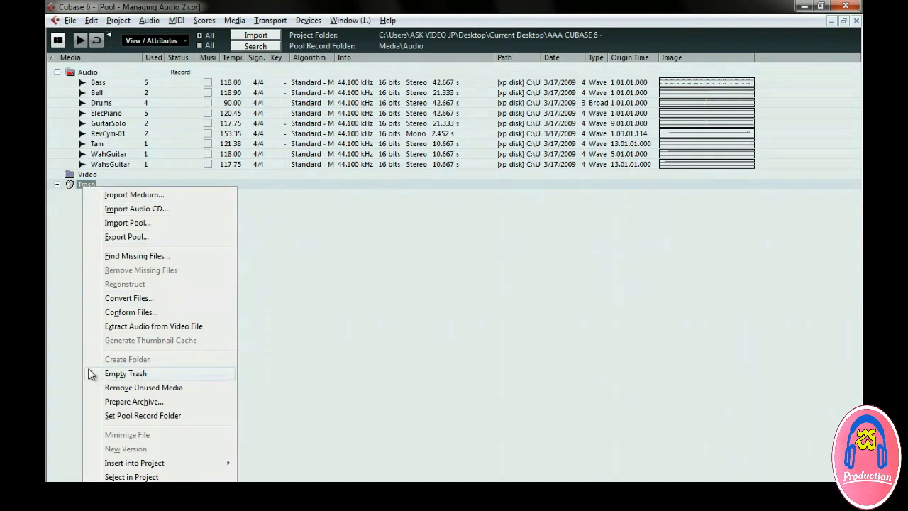
click(187, 376)
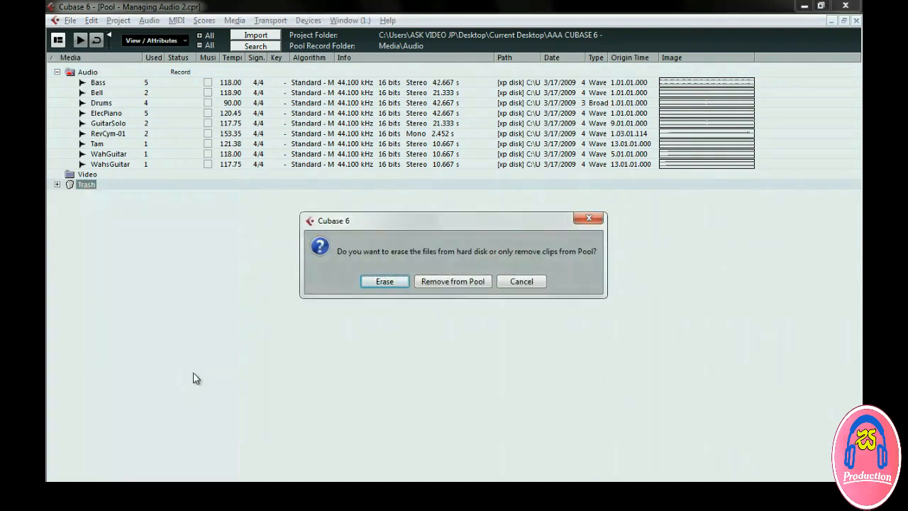
click(380, 282)
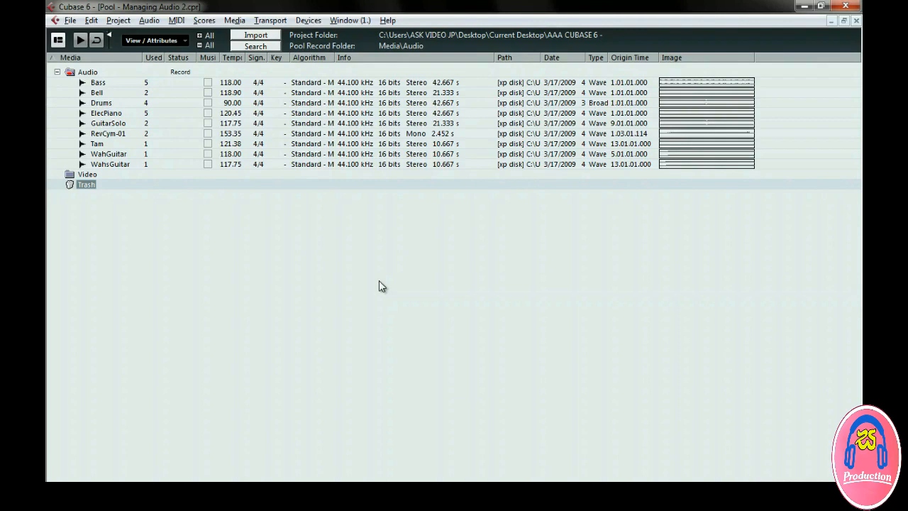
Run Remove Unused Media again, removing any unused clips from the Pool
right_click(90, 186)
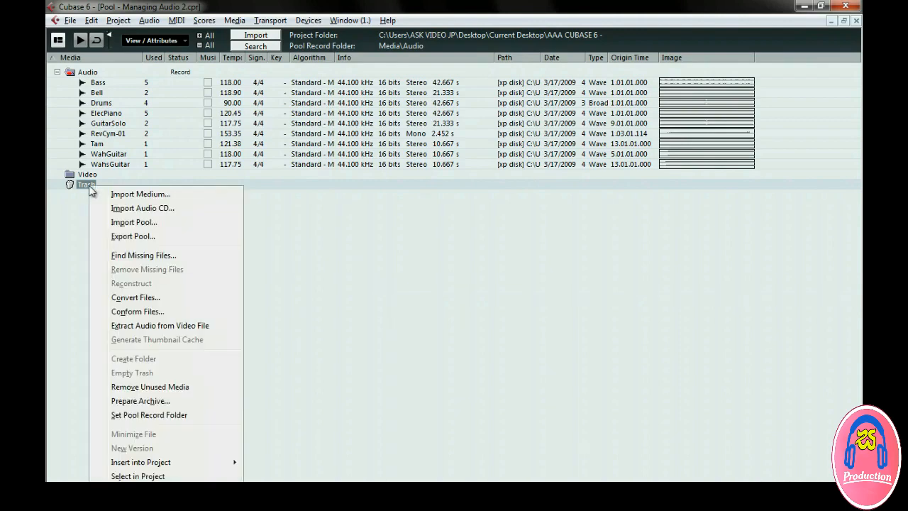
click(146, 387)
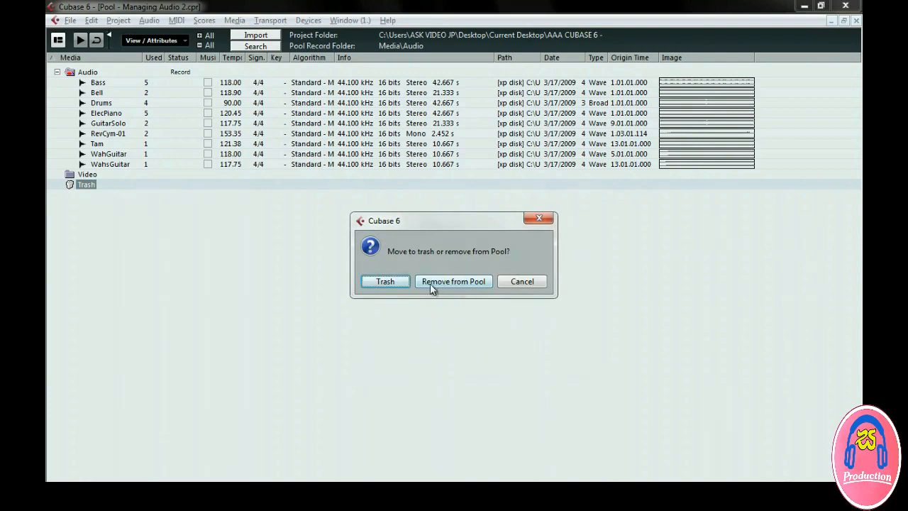
click(457, 283)
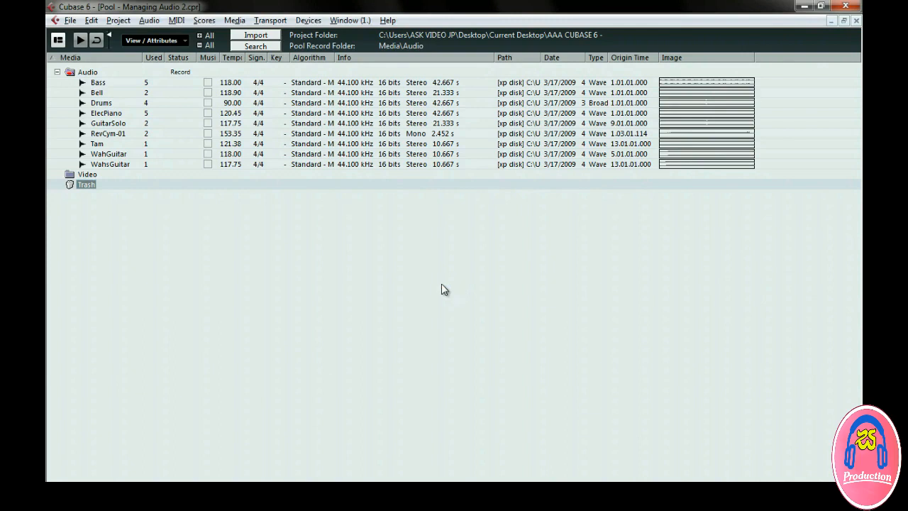
Minimize all nine audio clips from Bass to WahsGuitar, then save the project now
drag(105, 83, 110, 169)
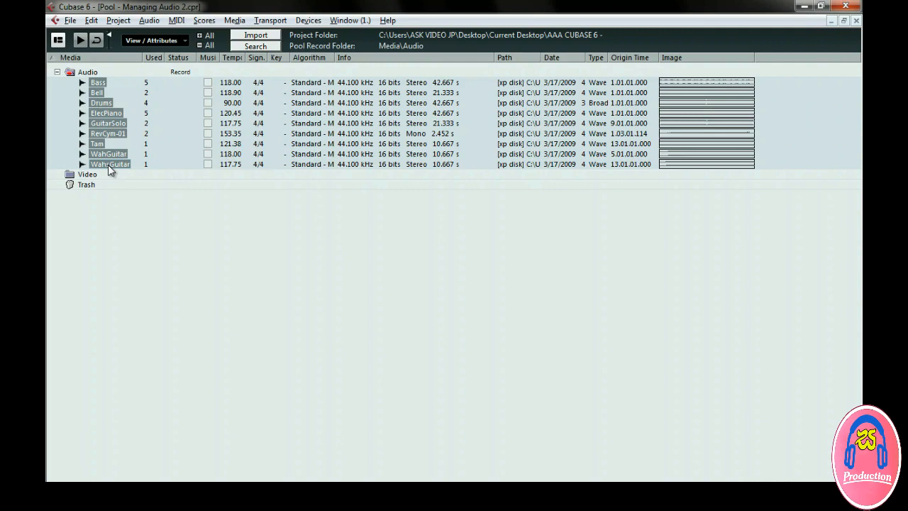
right_click(101, 129)
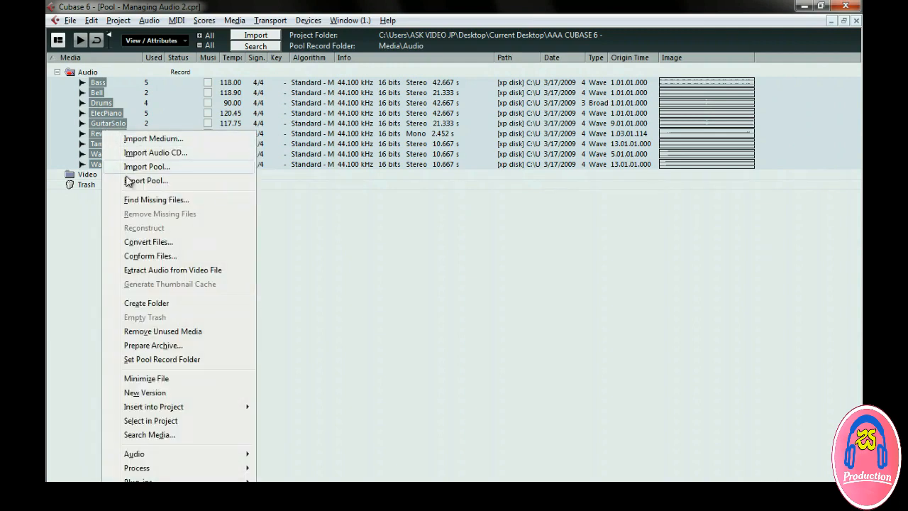
click(195, 385)
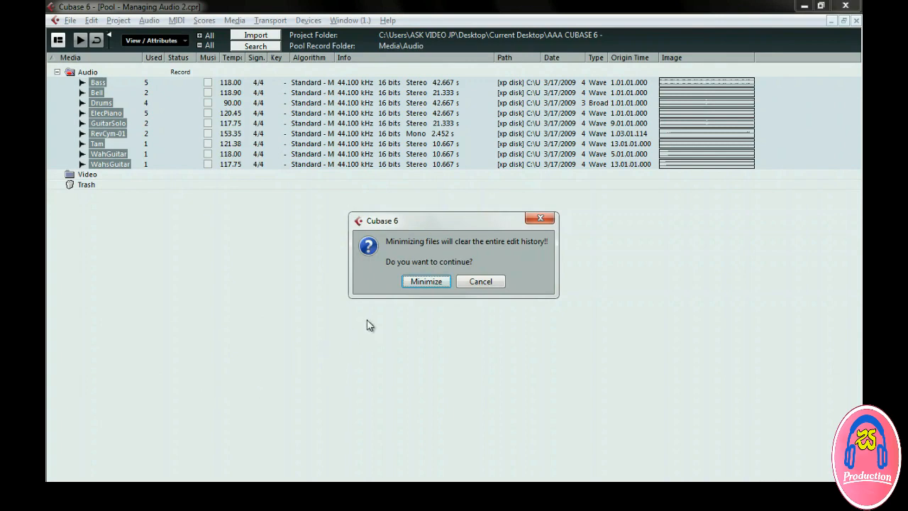
click(411, 283)
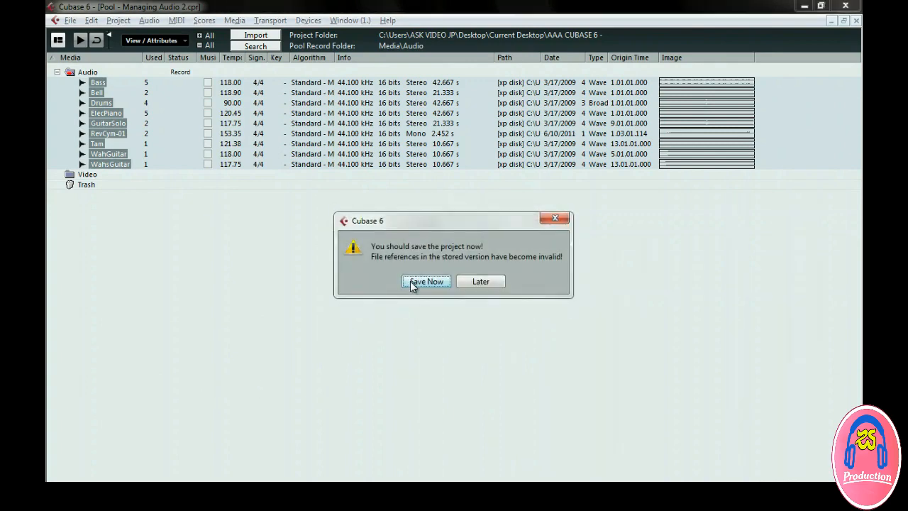
click(412, 281)
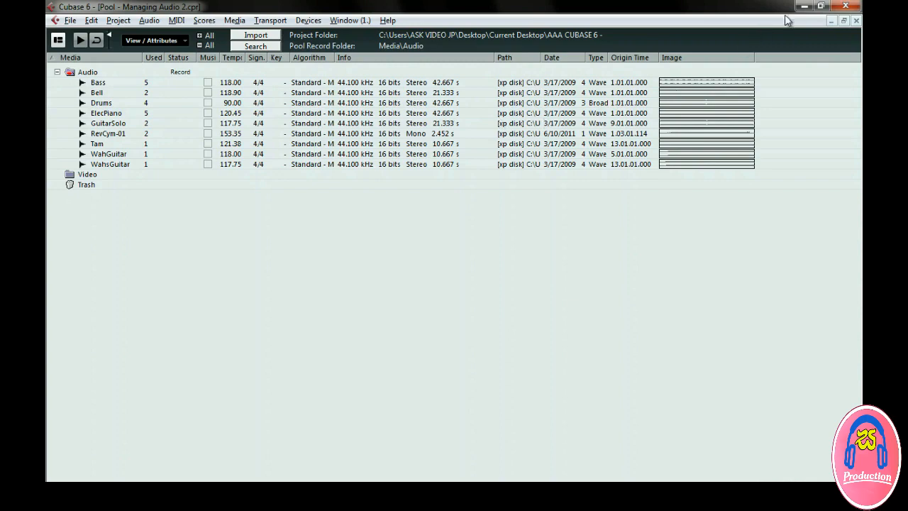
Close the Pool window to return to the Managing Audio 2 arrangement
click(856, 23)
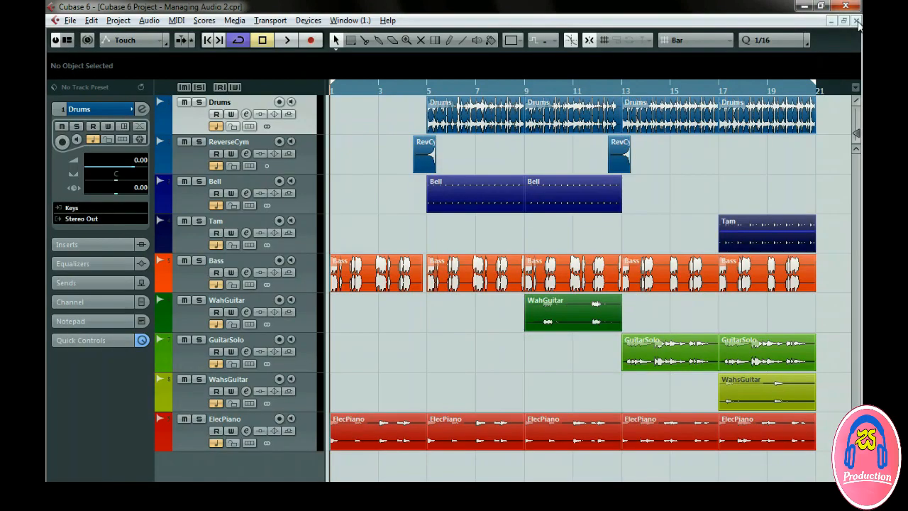